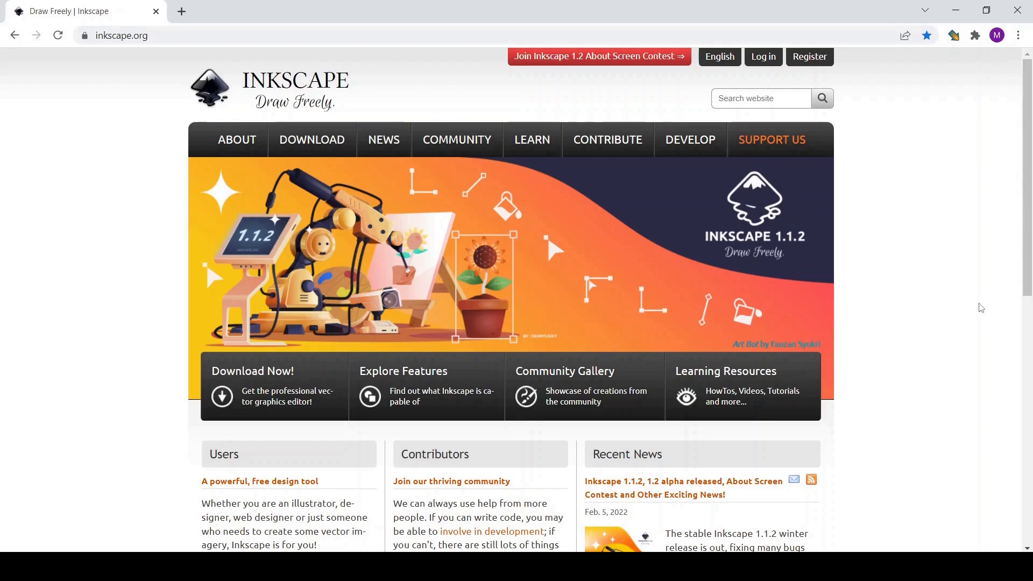
Go from the Google results to the Inkscape website's Latest Development Version download page.
{"action": "left_click", "coordinate": [15, 37]}
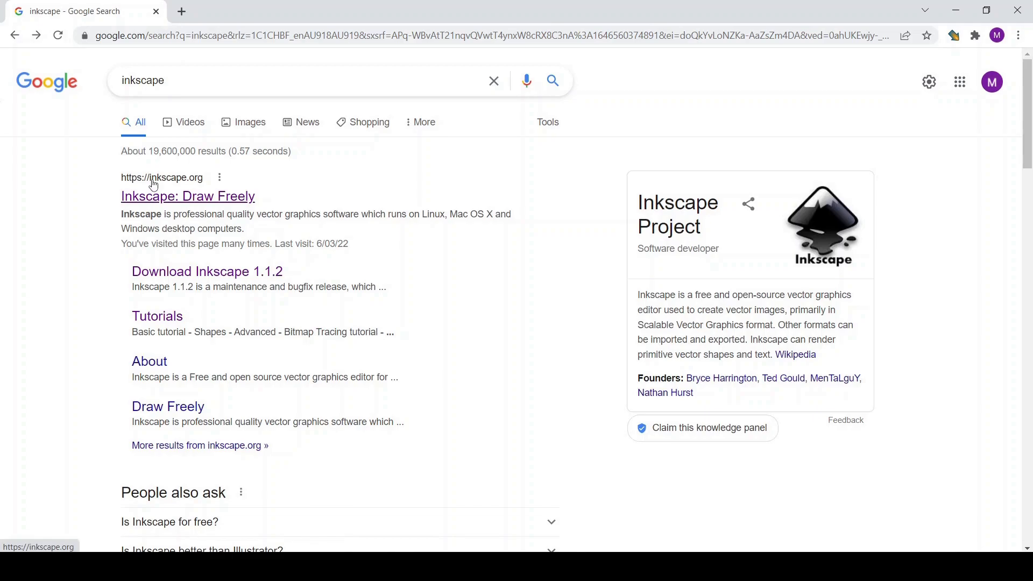
{"action": "left_click", "coordinate": [149, 202]}
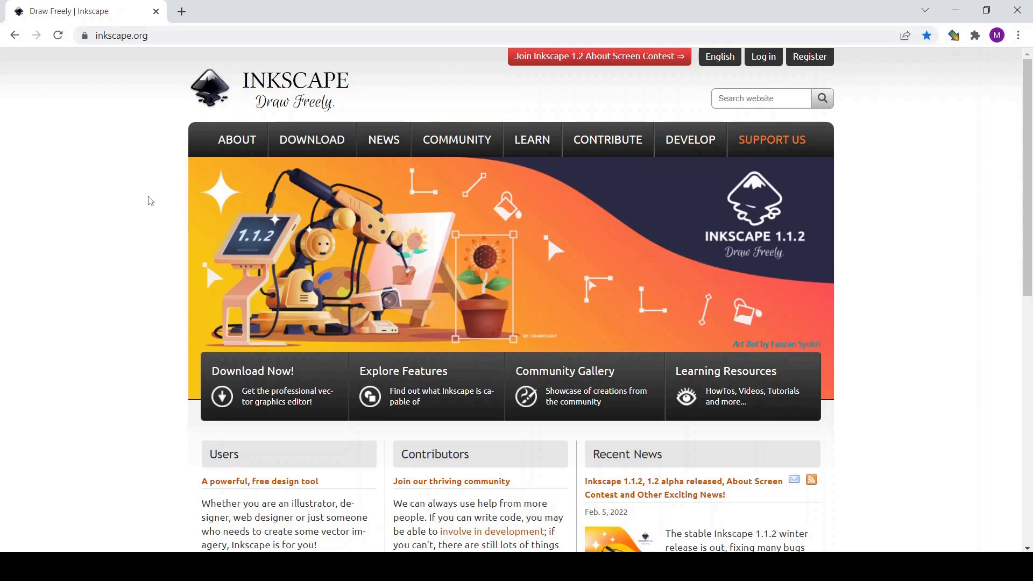
{"action": "mouse_move", "coordinate": [304, 139]}
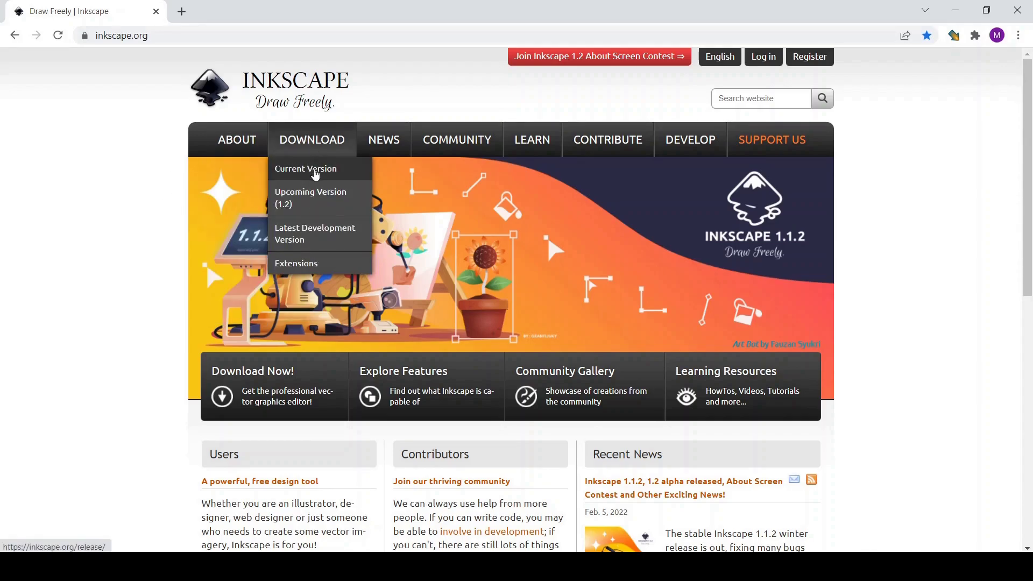
{"action": "left_click", "coordinate": [316, 241]}
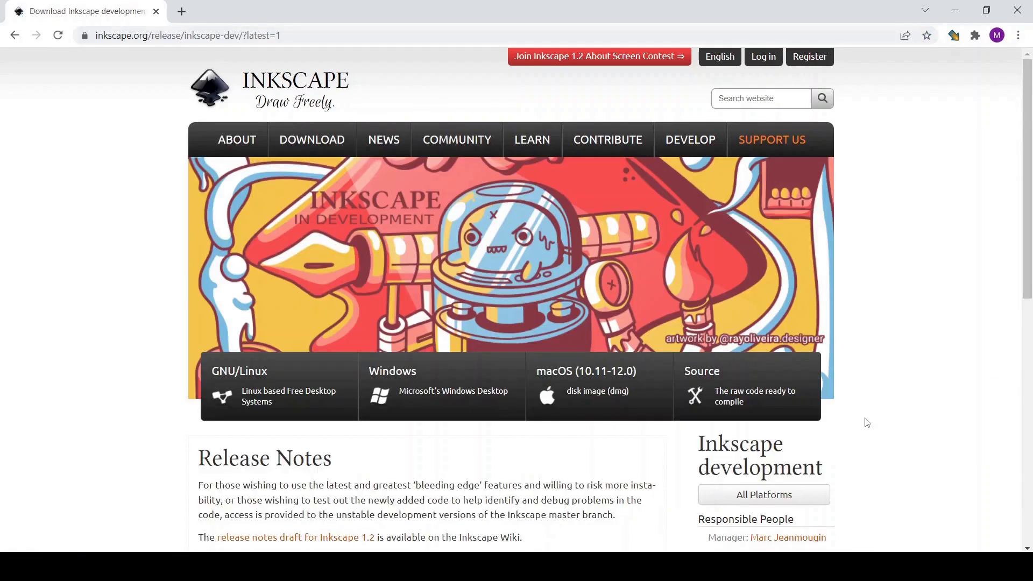
Scroll down and back up through the development page's versions list.
{"action": "scroll", "coordinate": [864, 422], "scroll_direction": "down", "scroll_amount": 5}
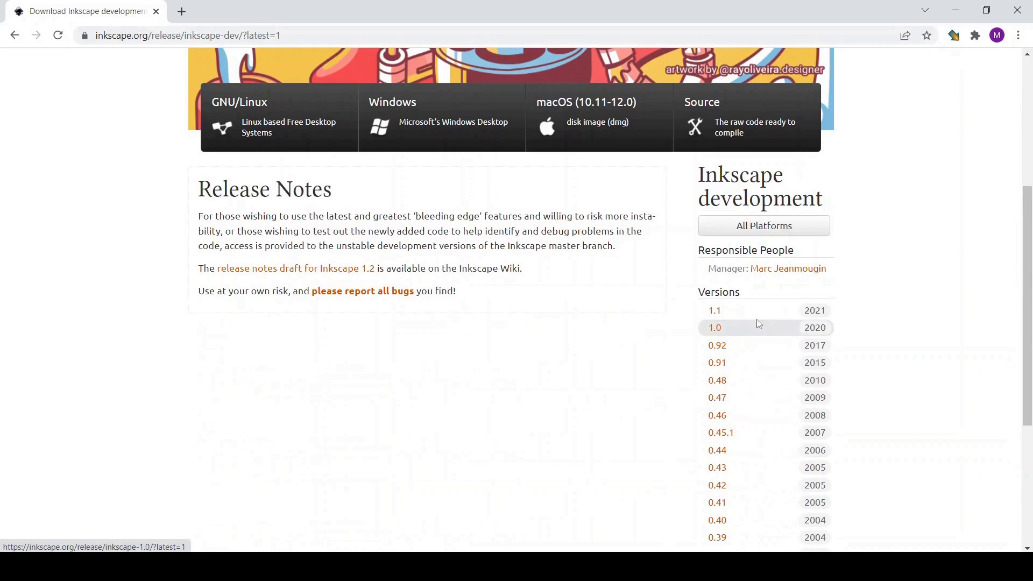
{"action": "scroll", "coordinate": [756, 325], "scroll_direction": "down", "scroll_amount": 5}
{"action": "scroll", "coordinate": [717, 288], "scroll_direction": "up", "scroll_amount": 5}
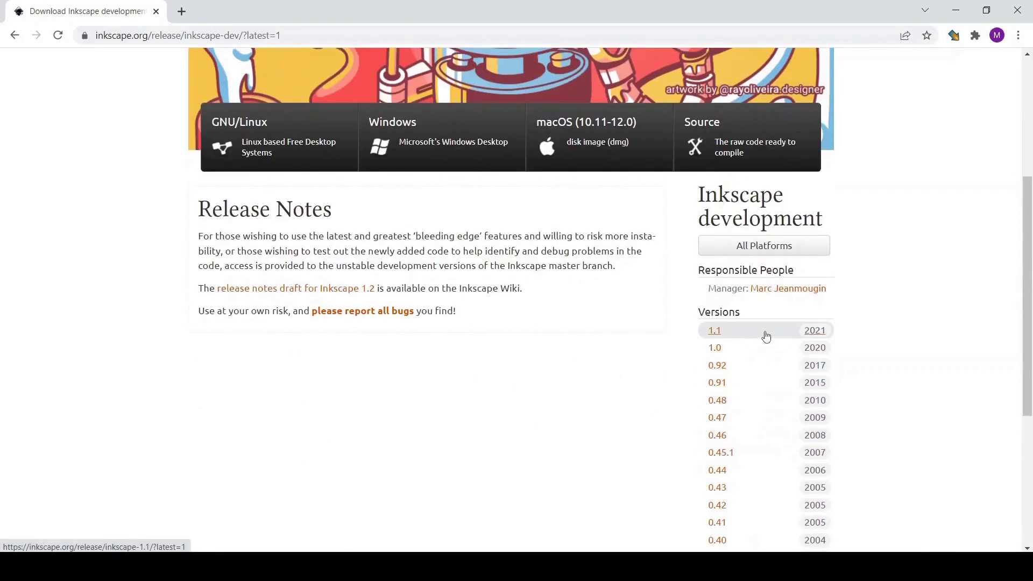
{"action": "scroll", "coordinate": [680, 346], "scroll_direction": "up", "scroll_amount": 5}
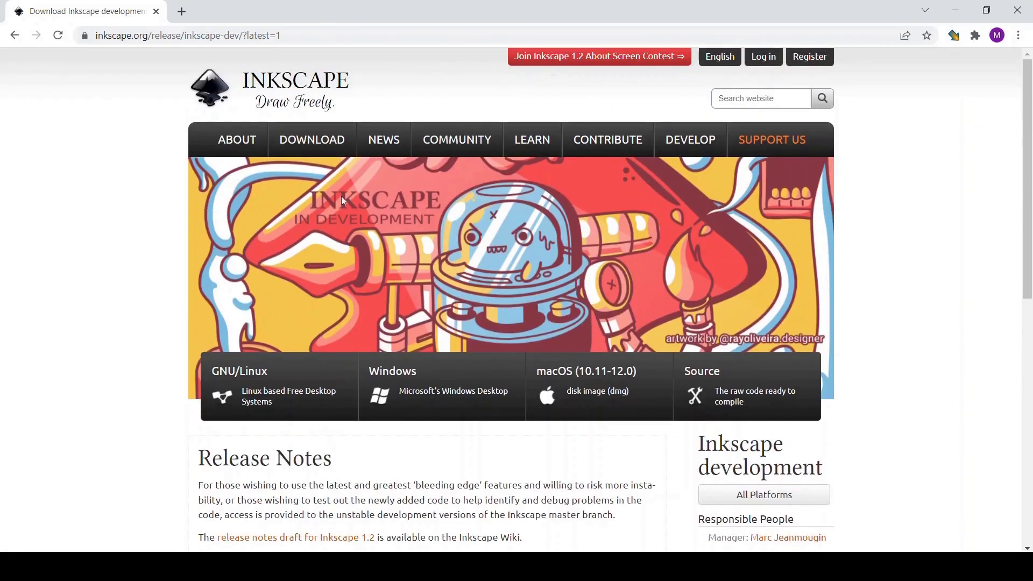
{"action": "mouse_move", "coordinate": [295, 141]}
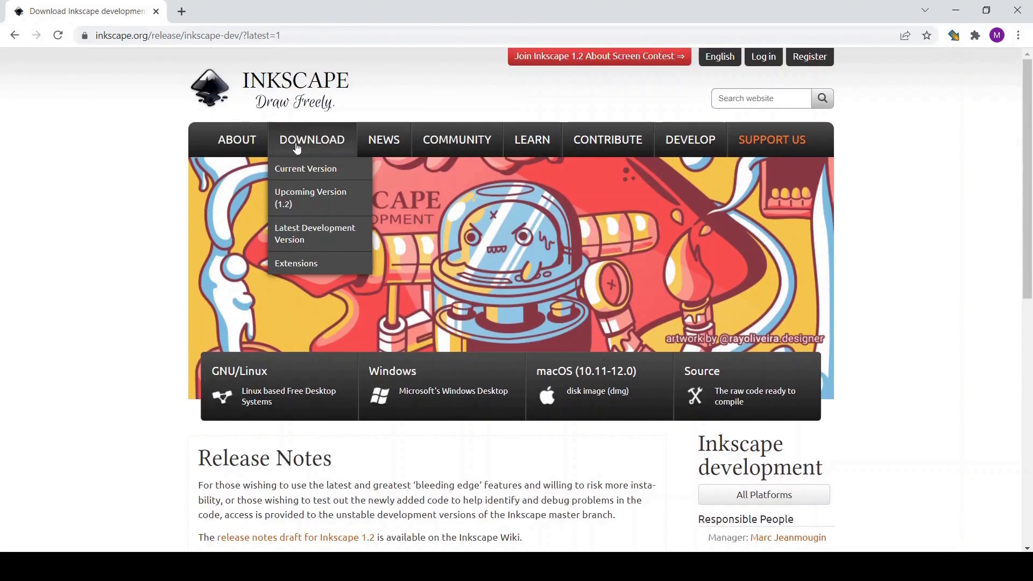
Download the Inkscape 1.1.2 Windows 64-bit .exe installer from the current version page.
{"action": "left_click", "coordinate": [297, 169]}
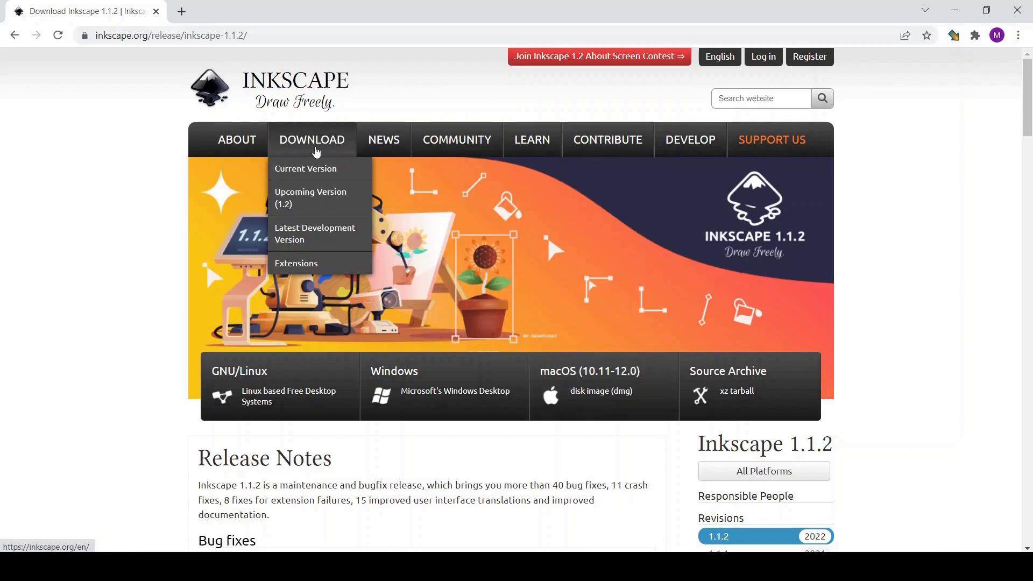
{"action": "left_click", "coordinate": [317, 171]}
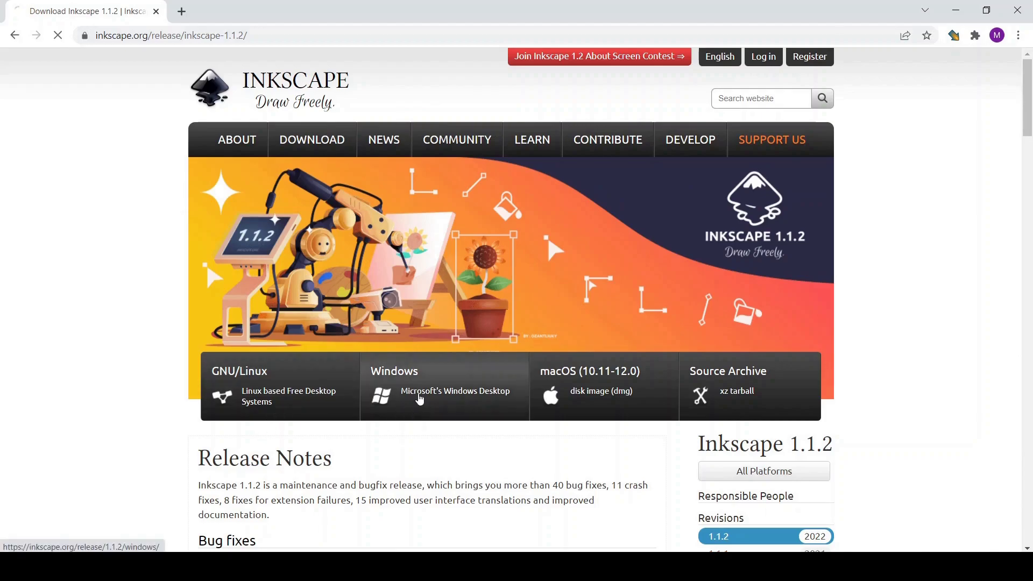
{"action": "left_click", "coordinate": [420, 399]}
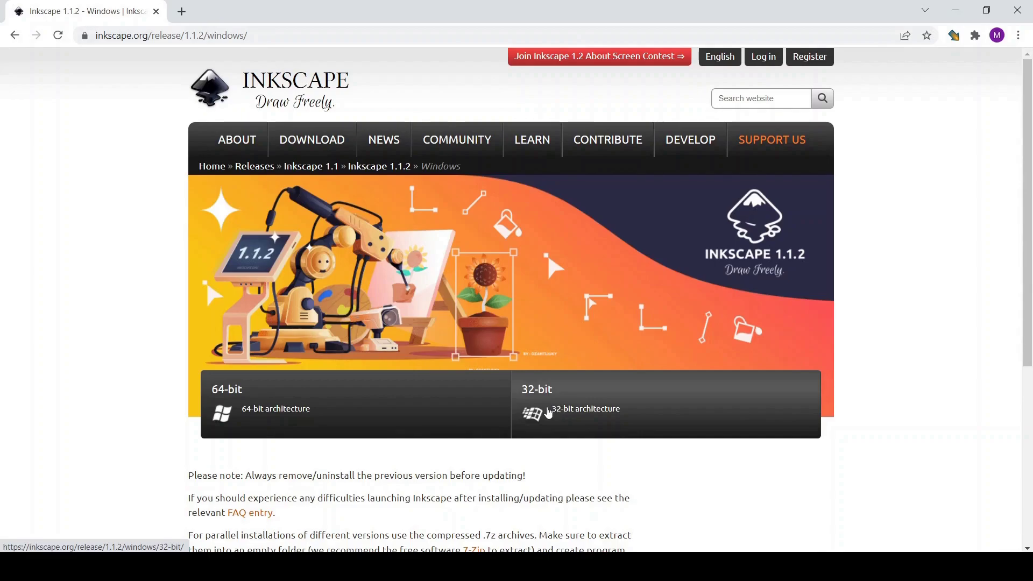
{"action": "left_click", "coordinate": [335, 407]}
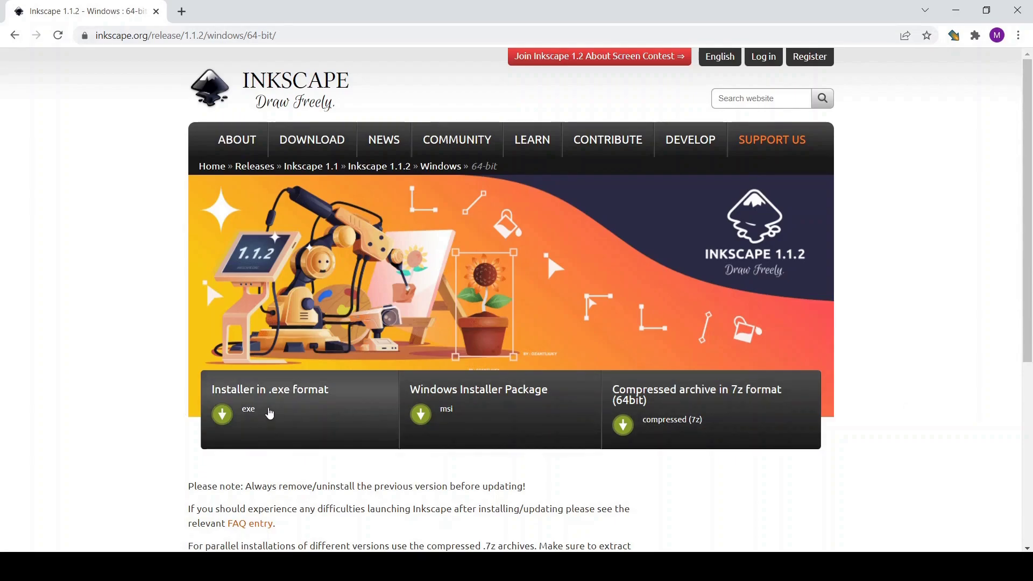
{"action": "left_click", "coordinate": [269, 415]}
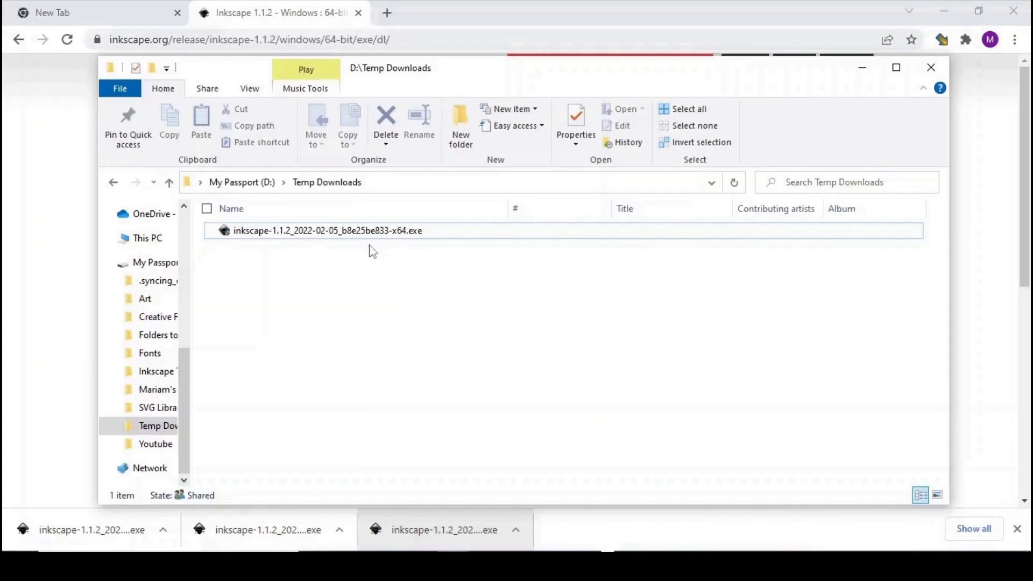
Run the Inkscape installer, accept the license and default options, then finish and launch Inkscape.
{"action": "double_click", "coordinate": [346, 230]}
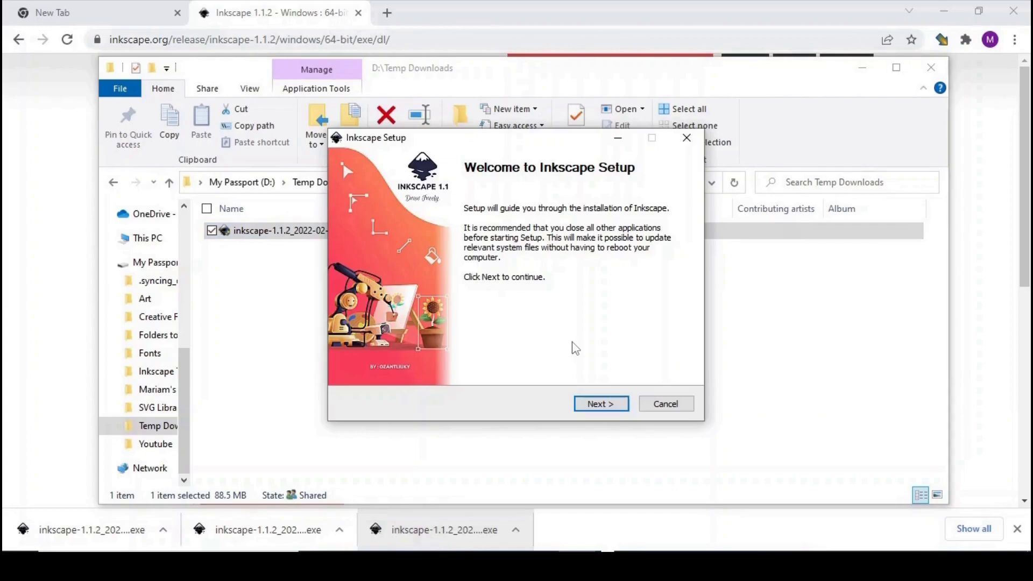
{"action": "left_click", "coordinate": [623, 404]}
{"action": "left_click", "coordinate": [625, 405]}
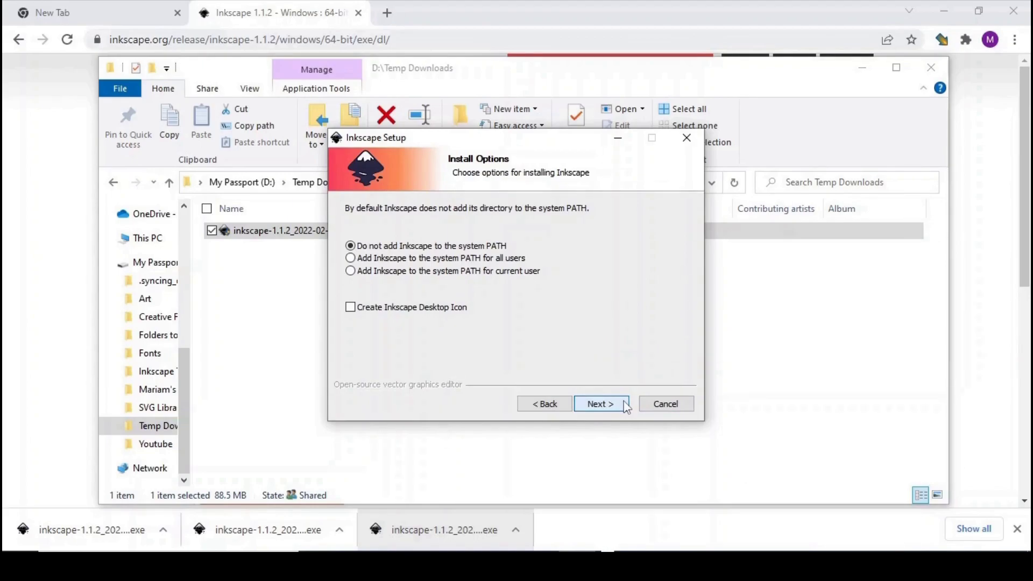
{"action": "left_click", "coordinate": [624, 404]}
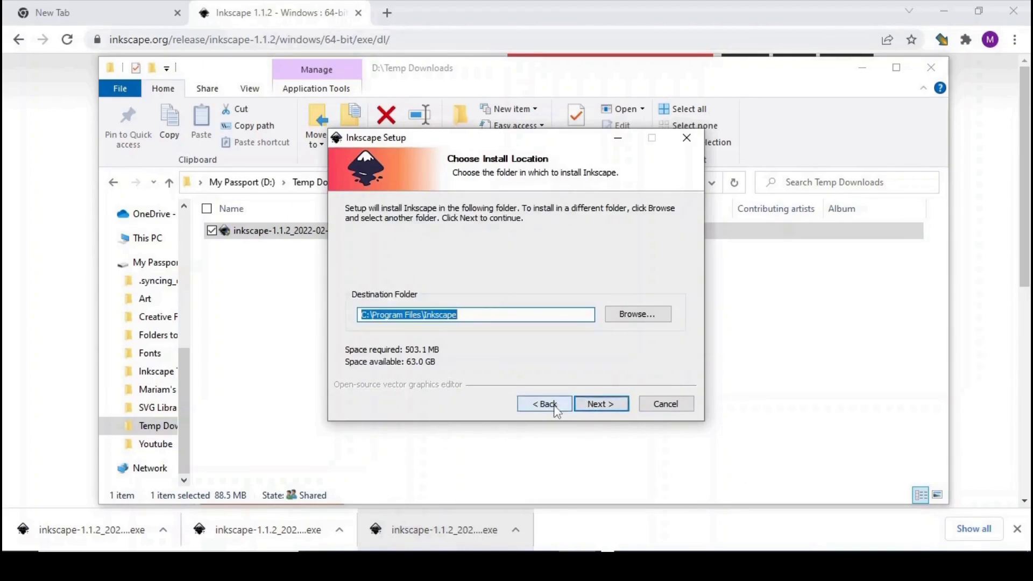
{"action": "left_click", "coordinate": [598, 406]}
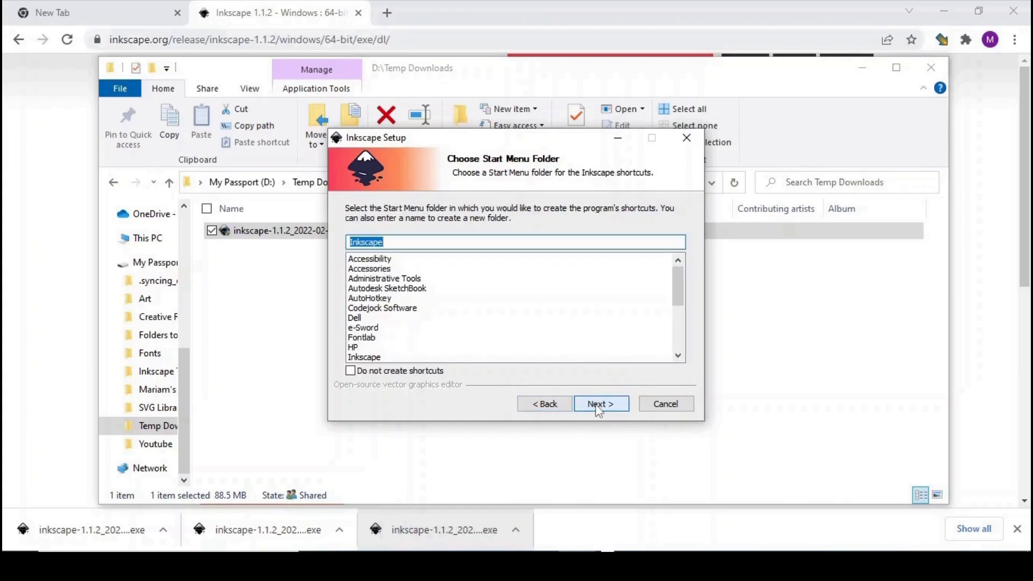
{"action": "left_click", "coordinate": [598, 408]}
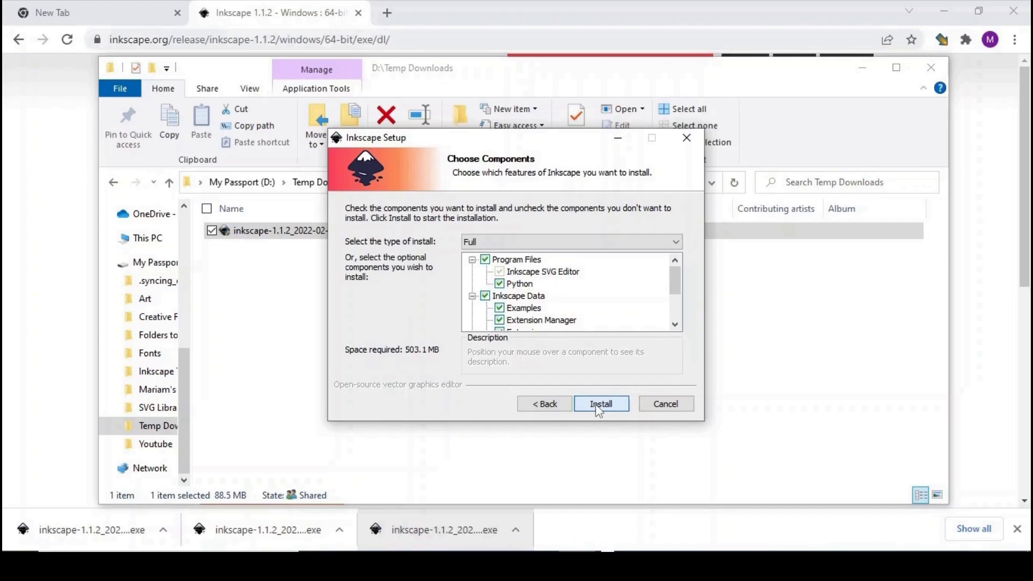
{"action": "left_click", "coordinate": [598, 407]}
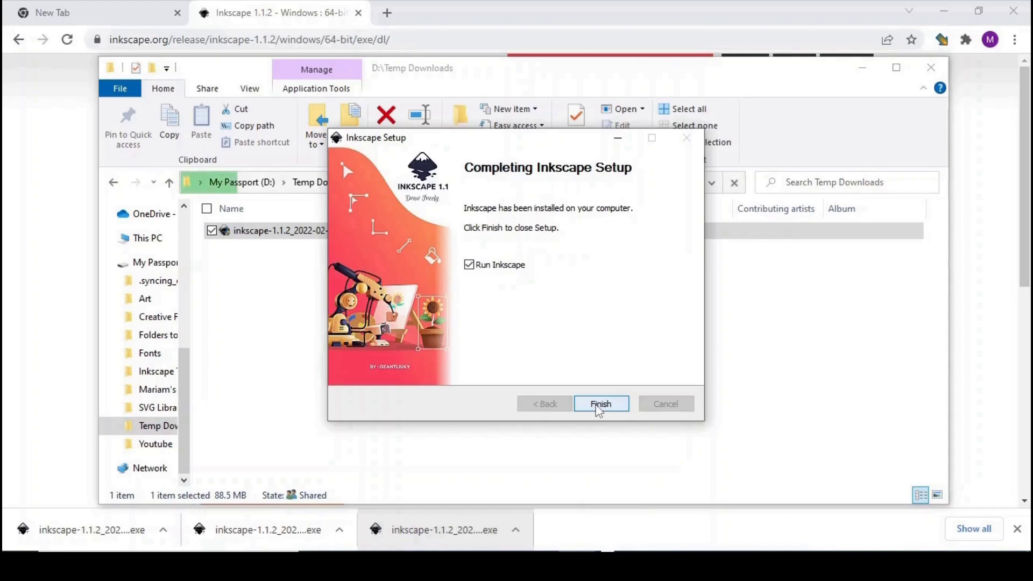
{"action": "left_click", "coordinate": [600, 404]}
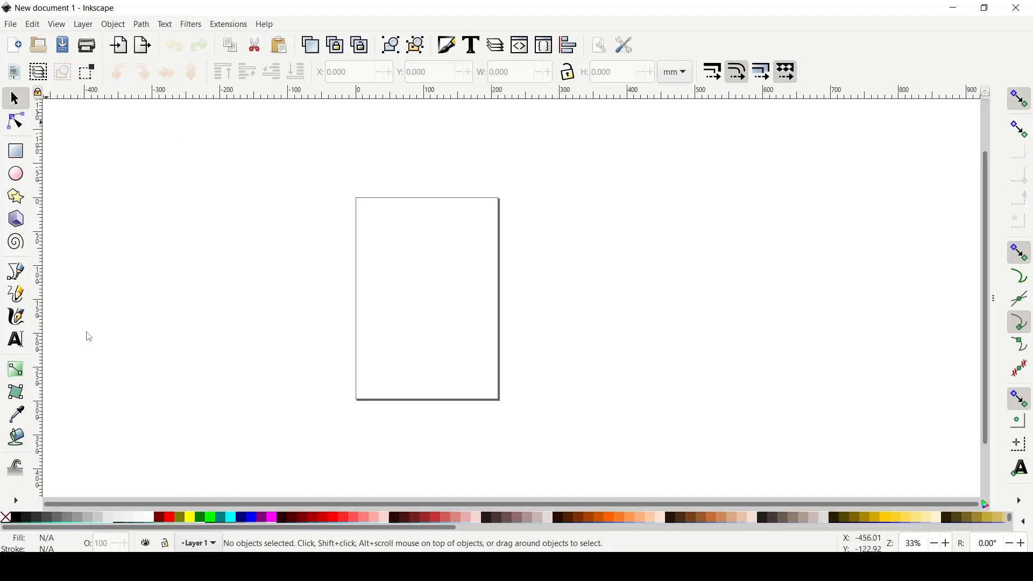
Open the Edit menu.
{"action": "left_click", "coordinate": [33, 25]}
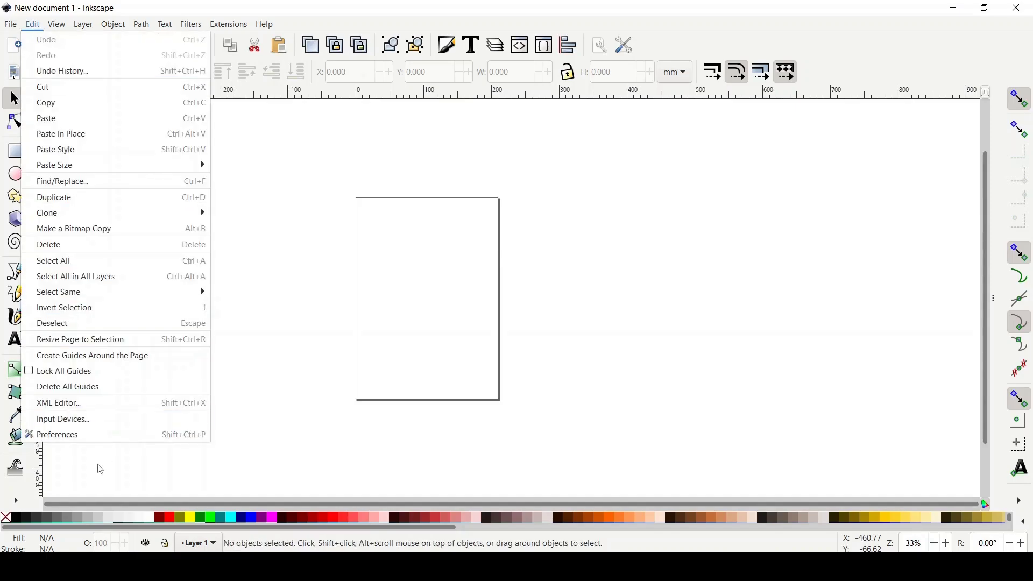
Open Preferences to confirm the Themeing icon sizes are Large, then close it.
{"action": "left_click", "coordinate": [94, 439]}
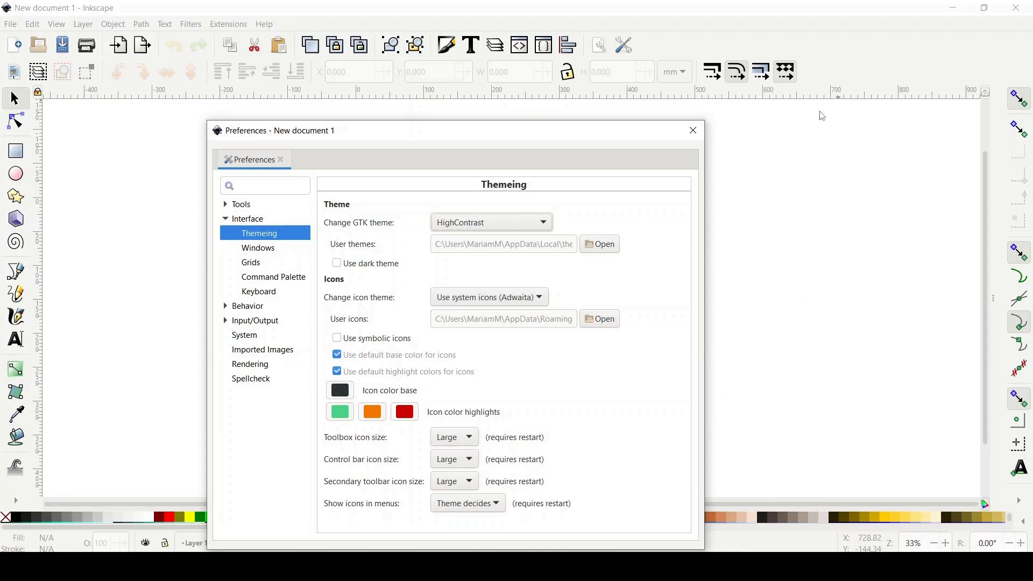
{"action": "left_click", "coordinate": [692, 132]}
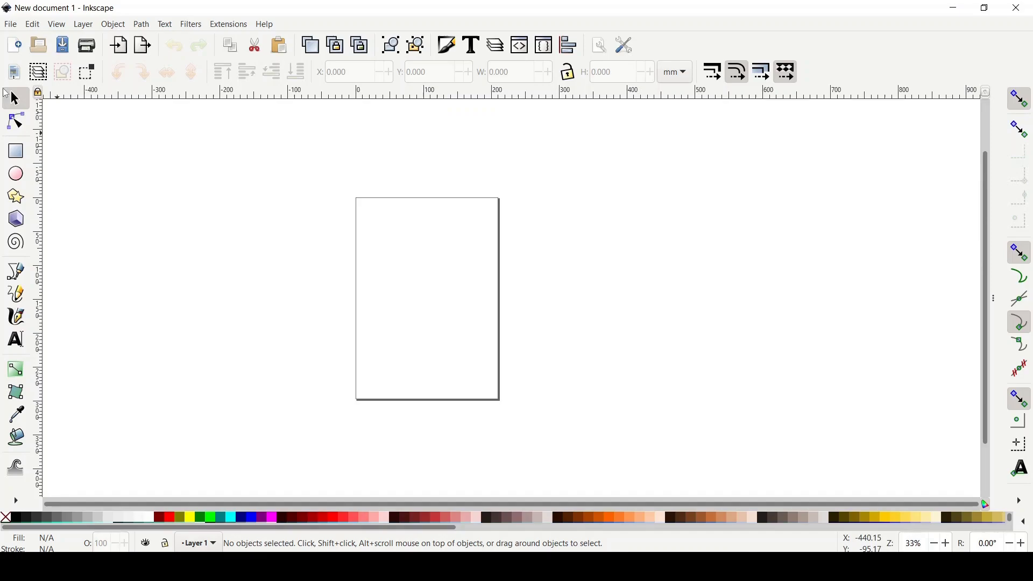
Open Document Properties and toggle the Show page border option.
{"action": "left_click", "coordinate": [10, 25]}
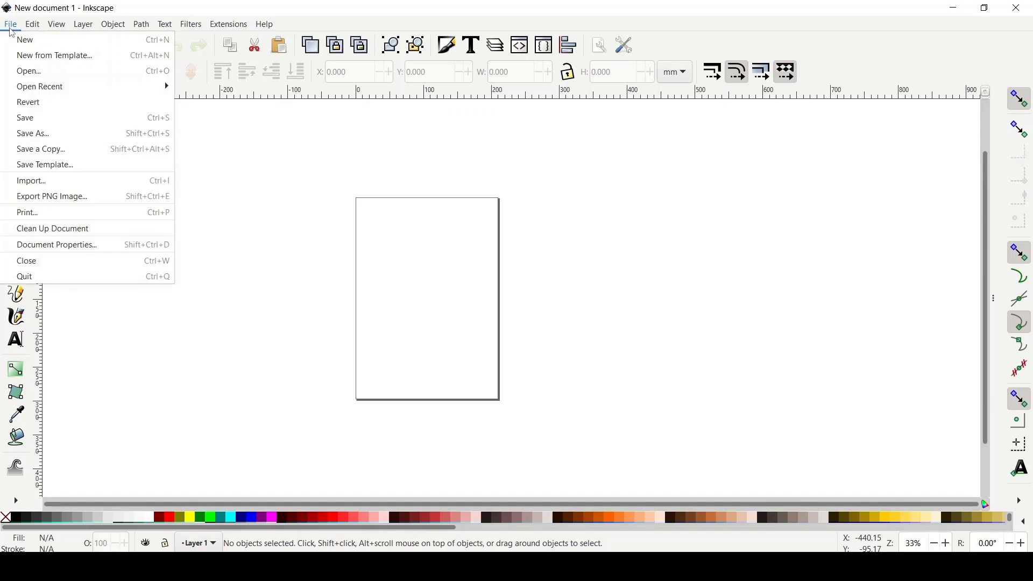
{"action": "left_click", "coordinate": [56, 246]}
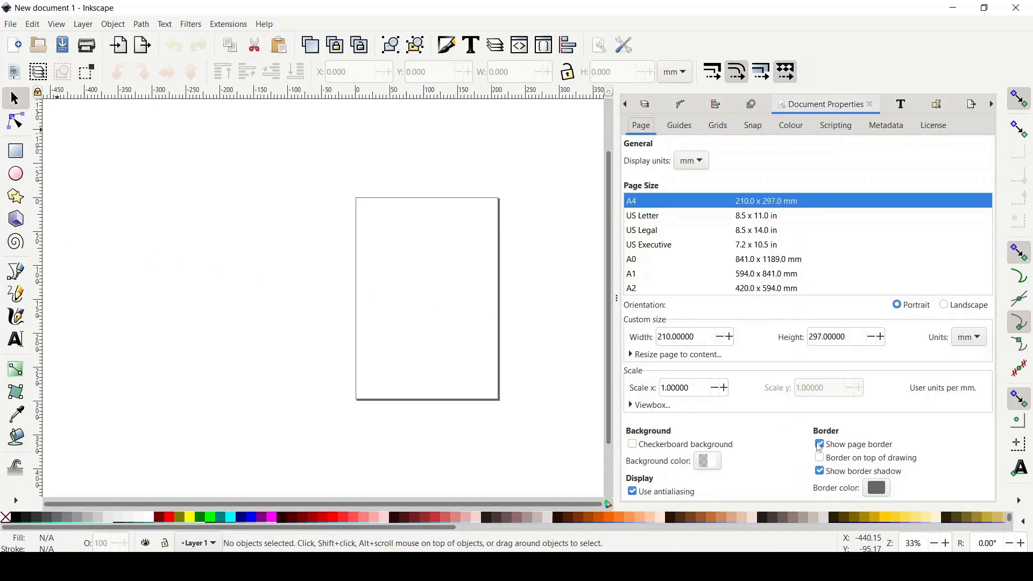
{"action": "left_click", "coordinate": [821, 446]}
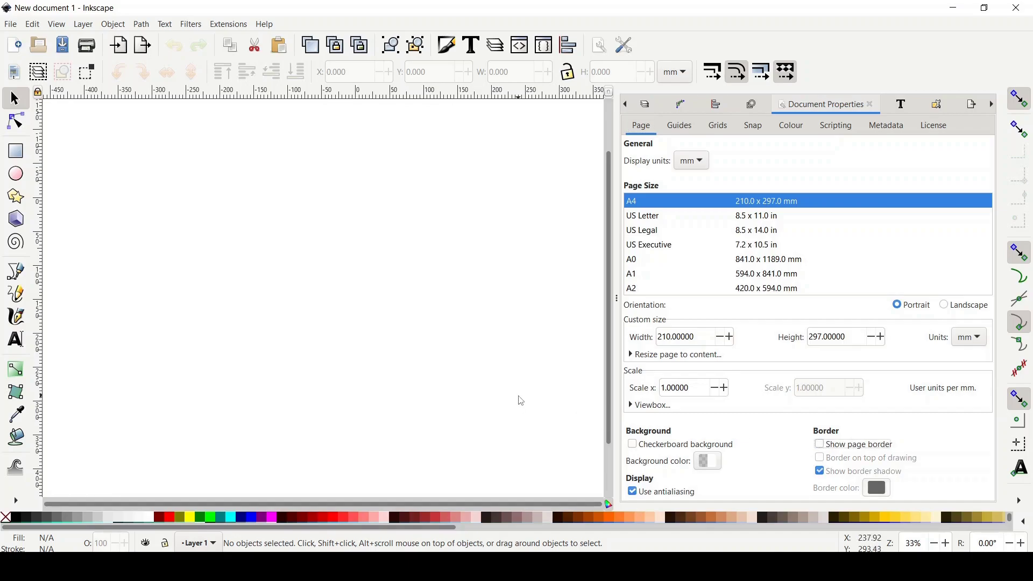
{"action": "left_click", "coordinate": [820, 446]}
{"action": "left_click", "coordinate": [819, 446]}
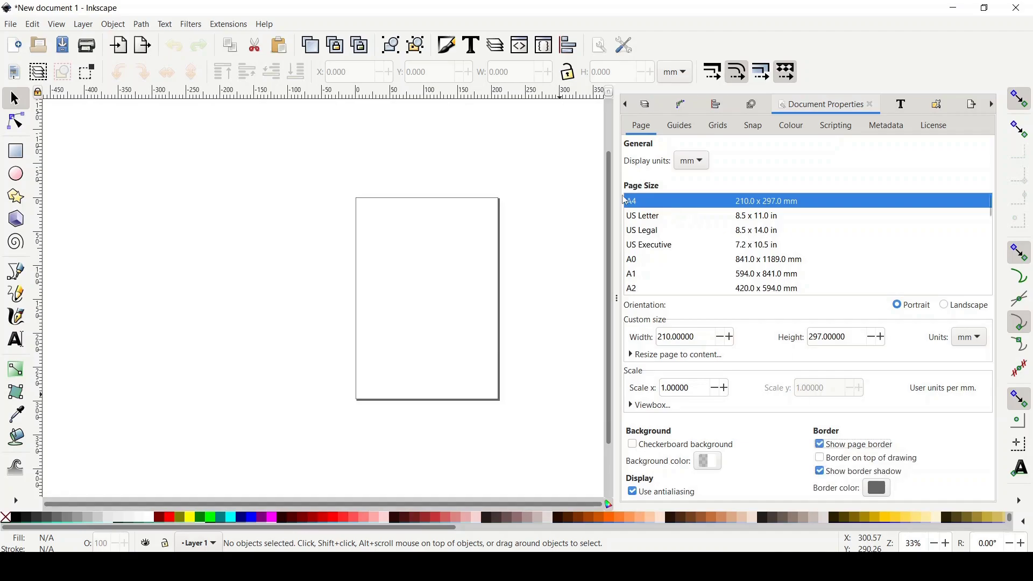
Try A2 landscape, set the page back to A4 portrait, and close Document Properties.
{"action": "left_click", "coordinate": [636, 290]}
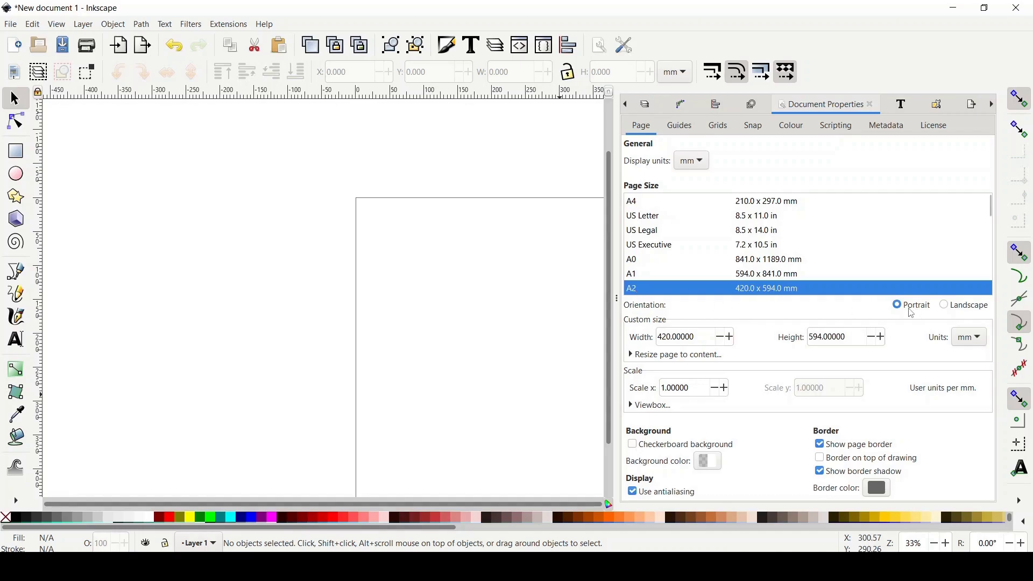
{"action": "left_click", "coordinate": [952, 308]}
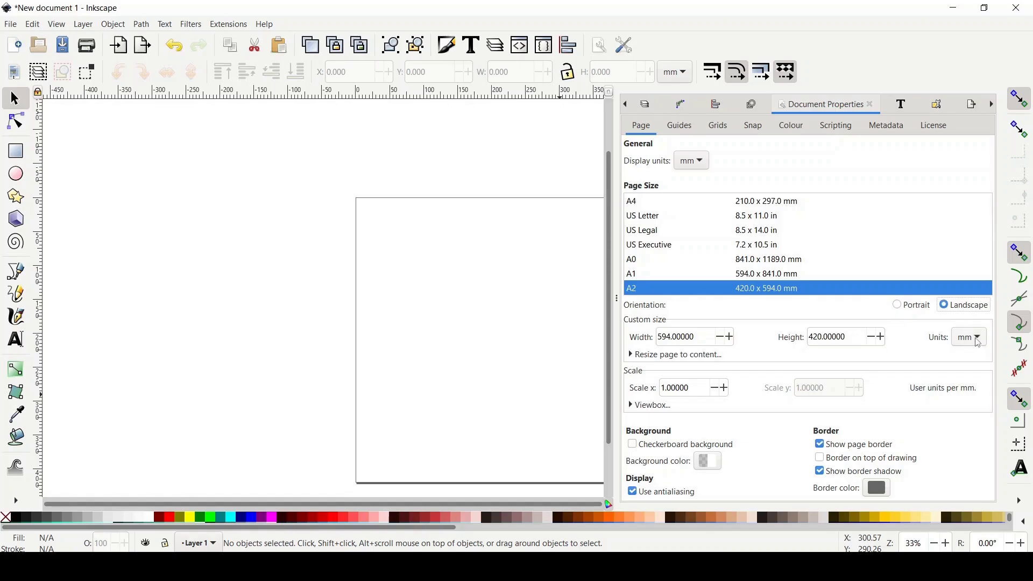
{"action": "left_click", "coordinate": [682, 202]}
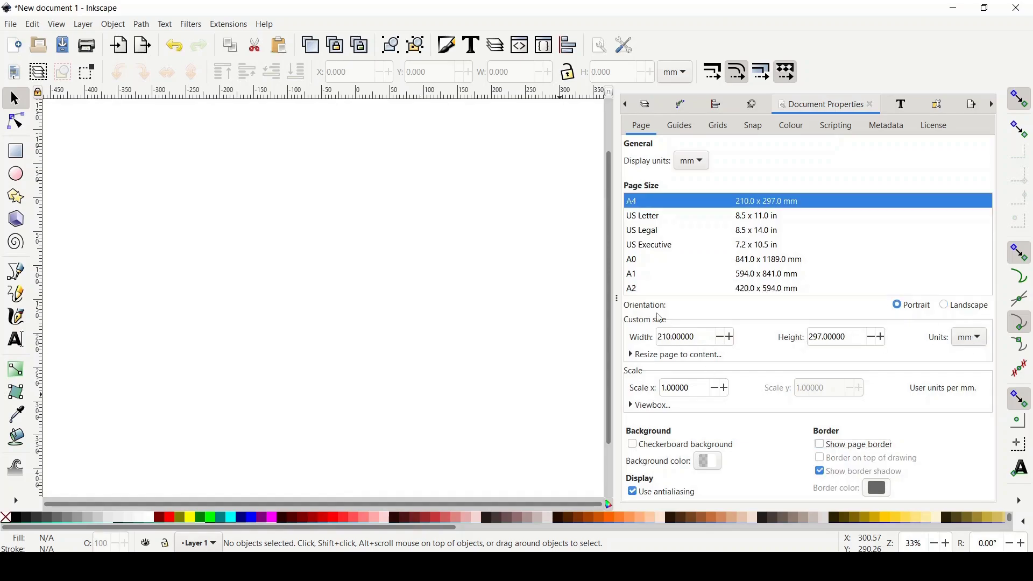
{"action": "left_click", "coordinate": [615, 296]}
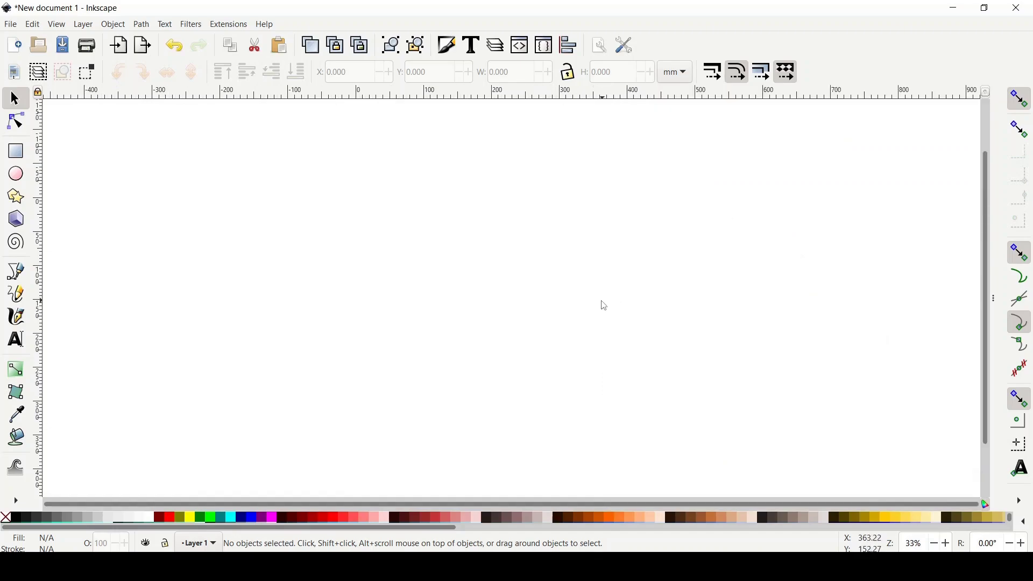